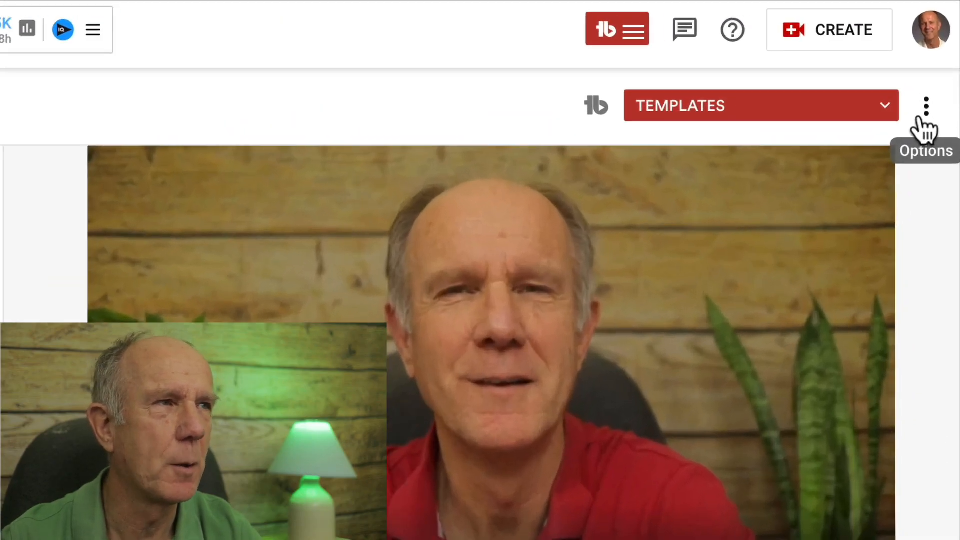
Review the video editor's list of keyboard shortcuts.
{"action": "left_click", "coordinate": [920, 115]}
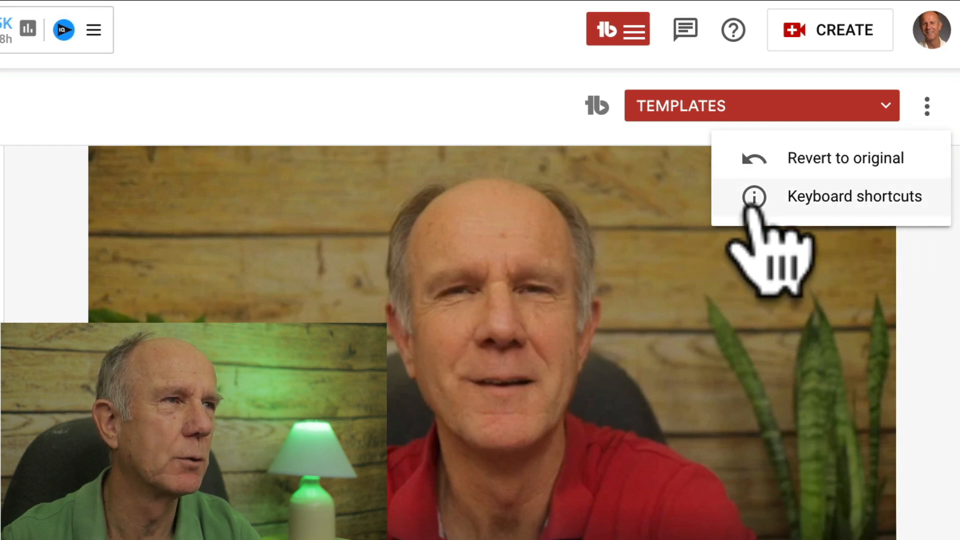
{"action": "left_click", "coordinate": [750, 208]}
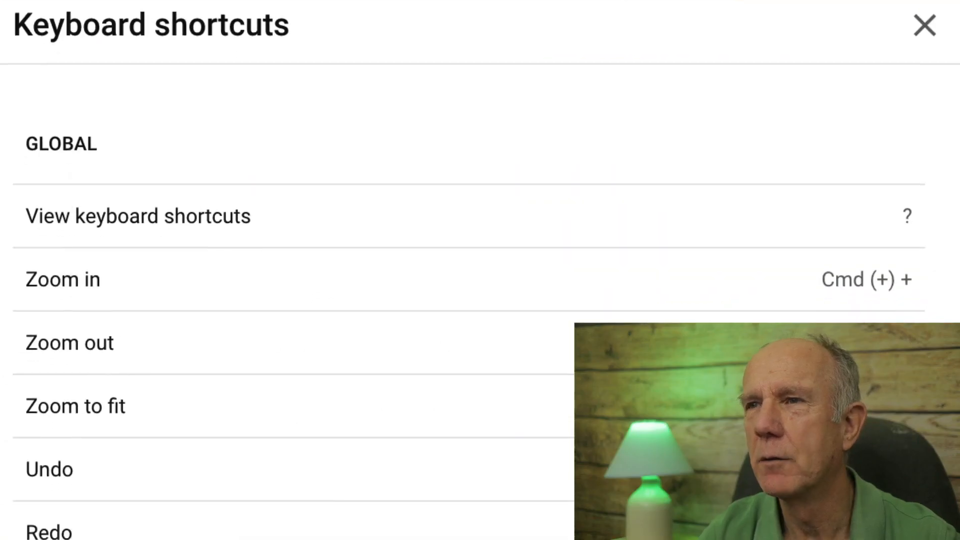
{"action": "scroll", "coordinate": [450, 271], "scroll_direction": "down", "scroll_amount": 10}
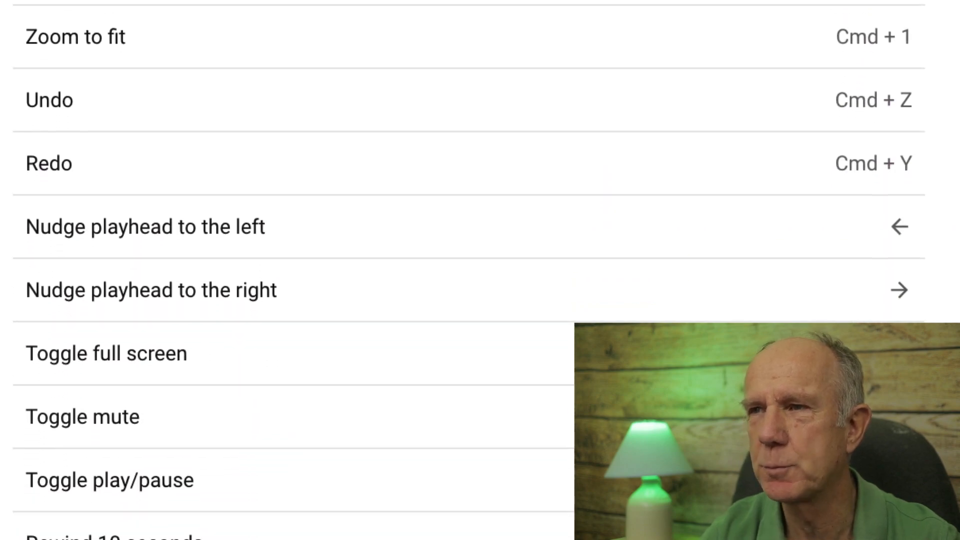
{"action": "scroll", "coordinate": [468, 270], "scroll_direction": "down", "scroll_amount": 10}
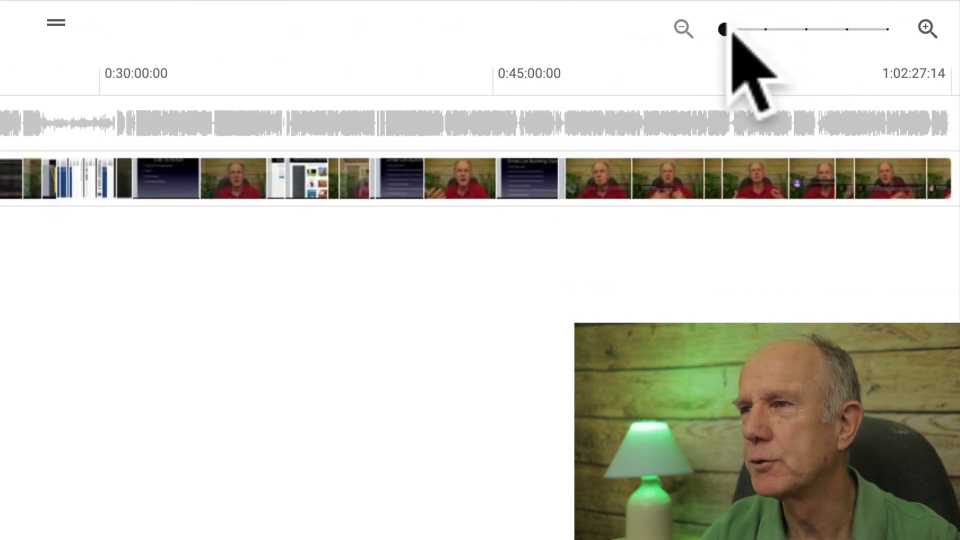
Try trimming off the video's end from 0:58:34:20 onward, then cancel the save confirmation.
{"action": "left_click_drag", "start_coordinate": [726, 30], "coordinate": [754, 31]}
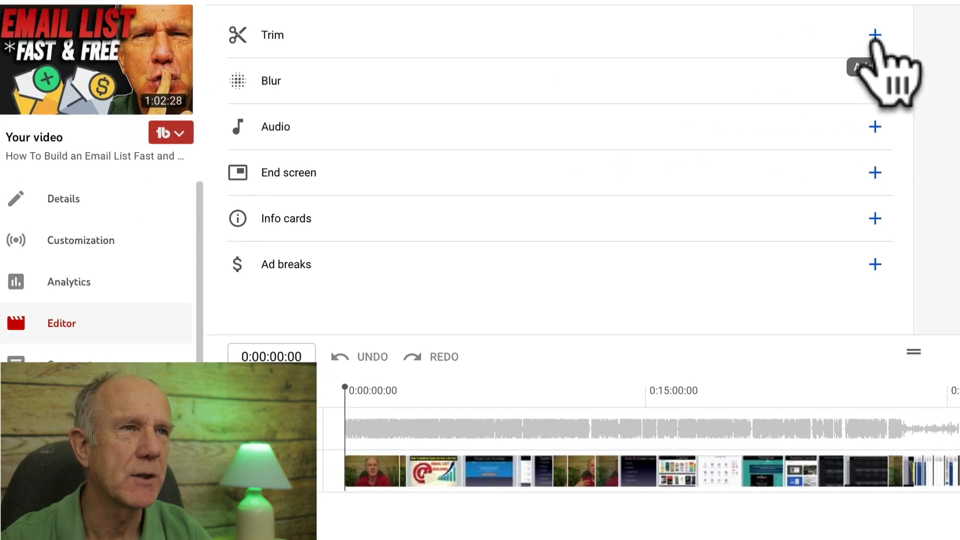
{"action": "left_click", "coordinate": [875, 35]}
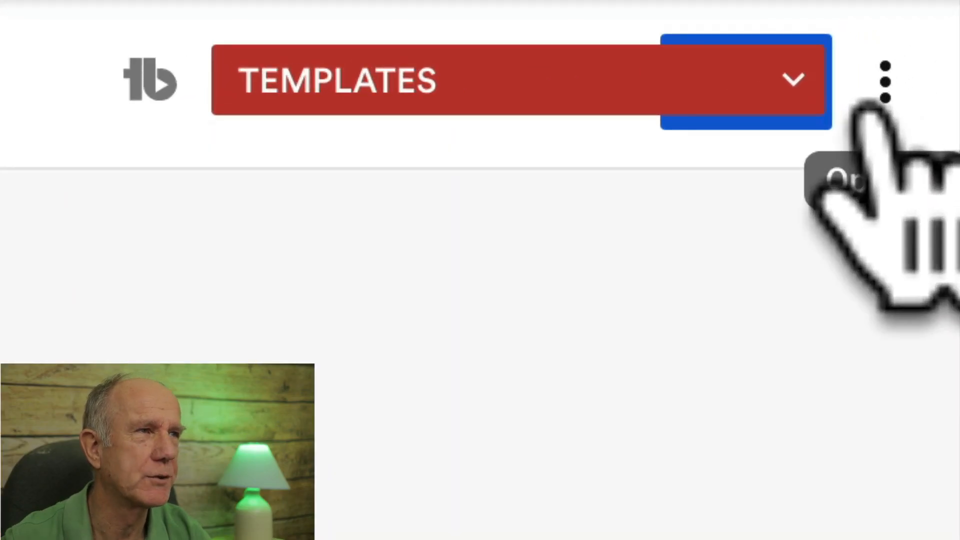
{"action": "left_click", "coordinate": [884, 89]}
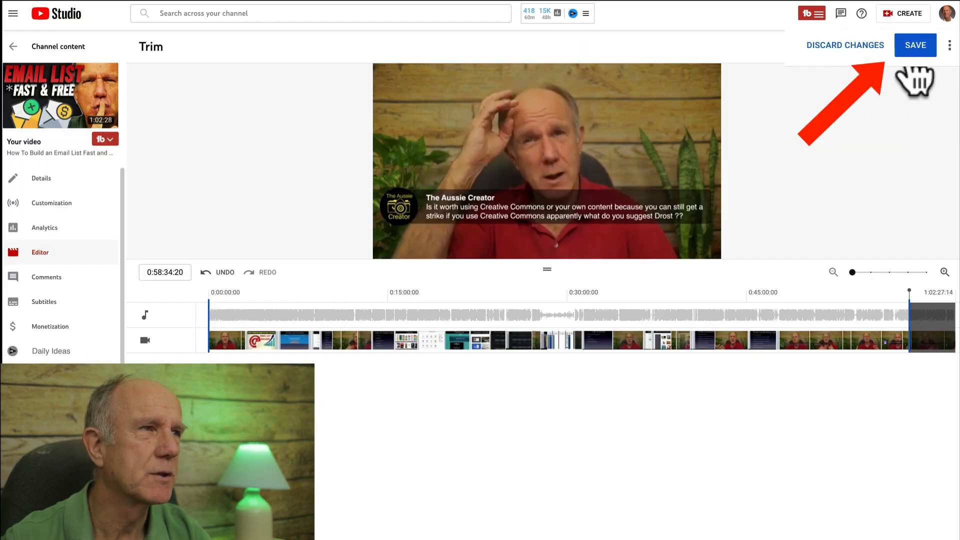
{"action": "left_click", "coordinate": [915, 45]}
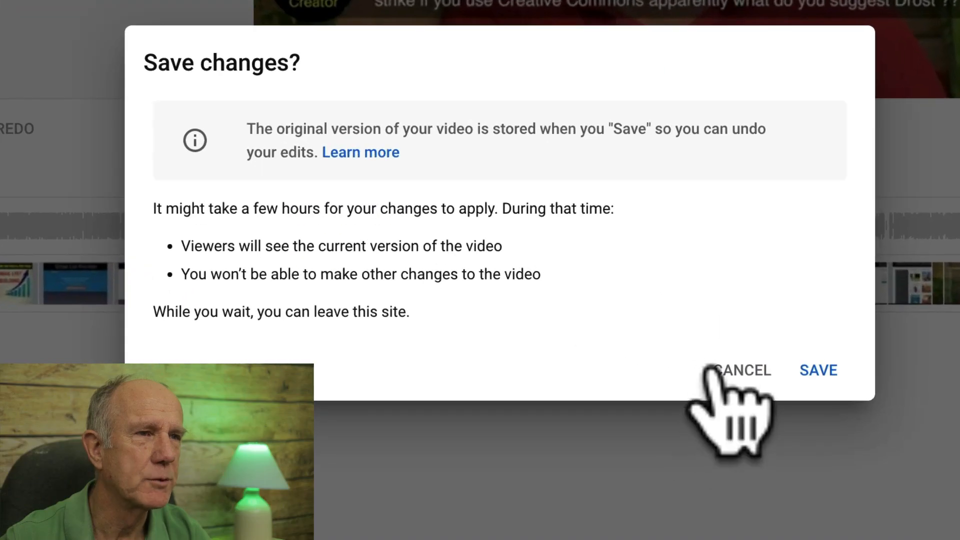
{"action": "left_click", "coordinate": [735, 376]}
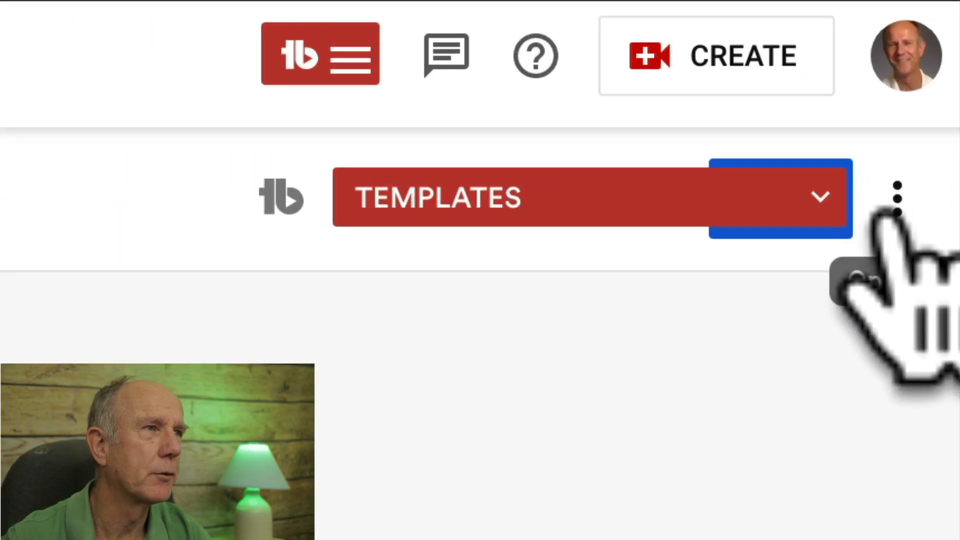
Revert the video to its original version, removing all elements and edits.
{"action": "left_click", "coordinate": [932, 86]}
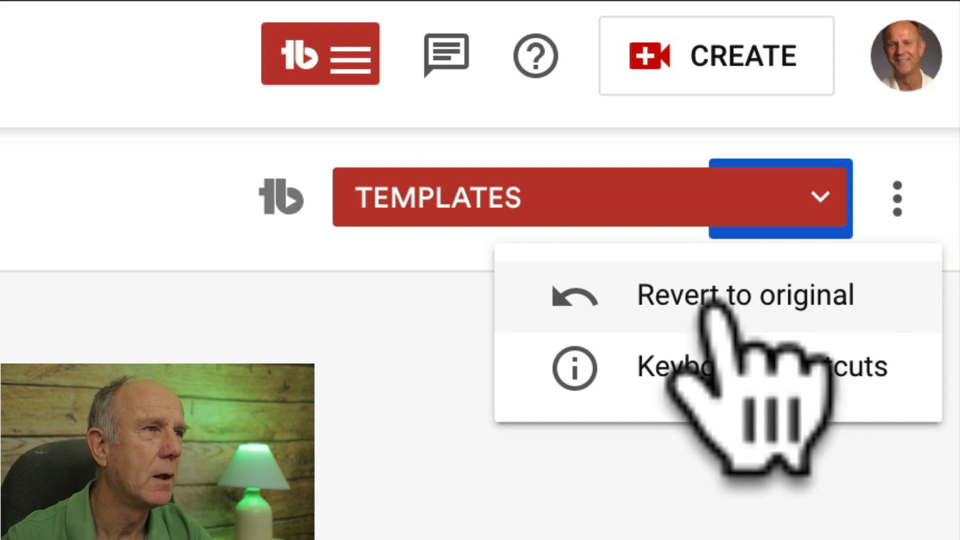
{"action": "left_click", "coordinate": [700, 314]}
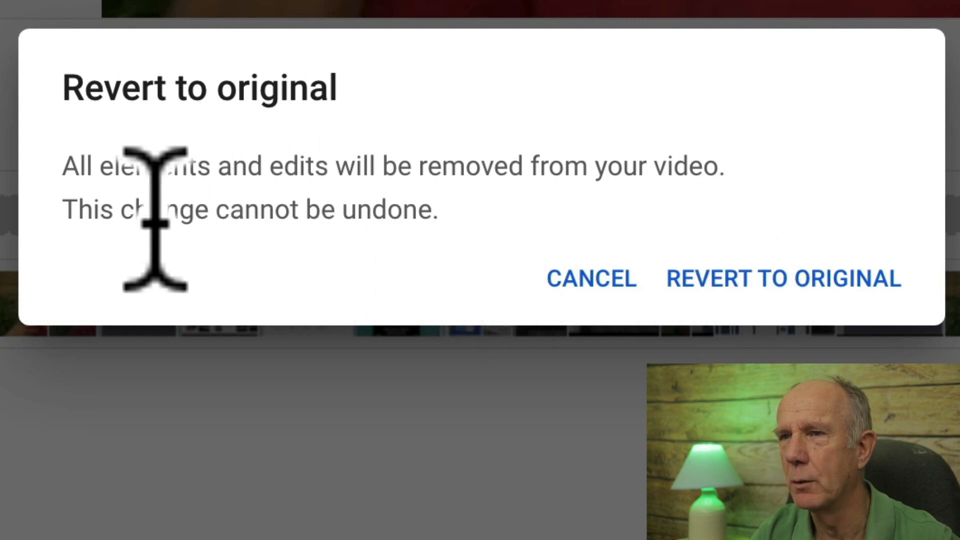
{"action": "left_click", "coordinate": [784, 278]}
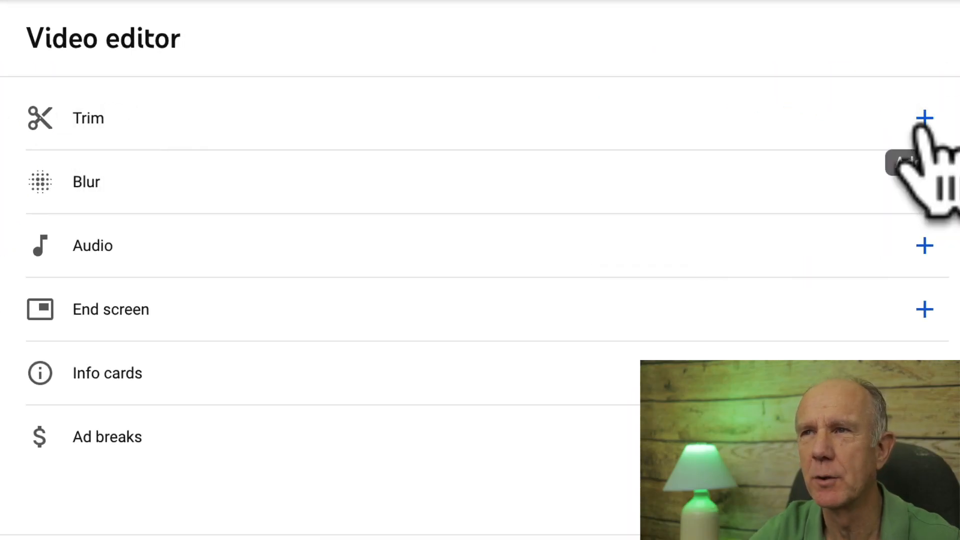
Start a trim, split the video at 0:50:41:18 and cut out the pause up to about 0:50:44.
{"action": "left_click", "coordinate": [923, 120]}
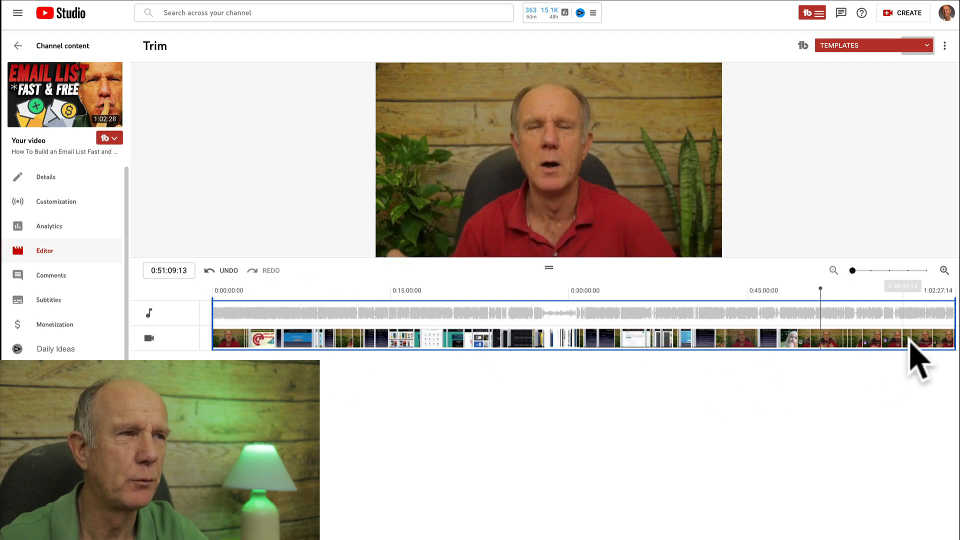
{"action": "left_click_drag", "start_coordinate": [222, 288], "coordinate": [806, 355]}
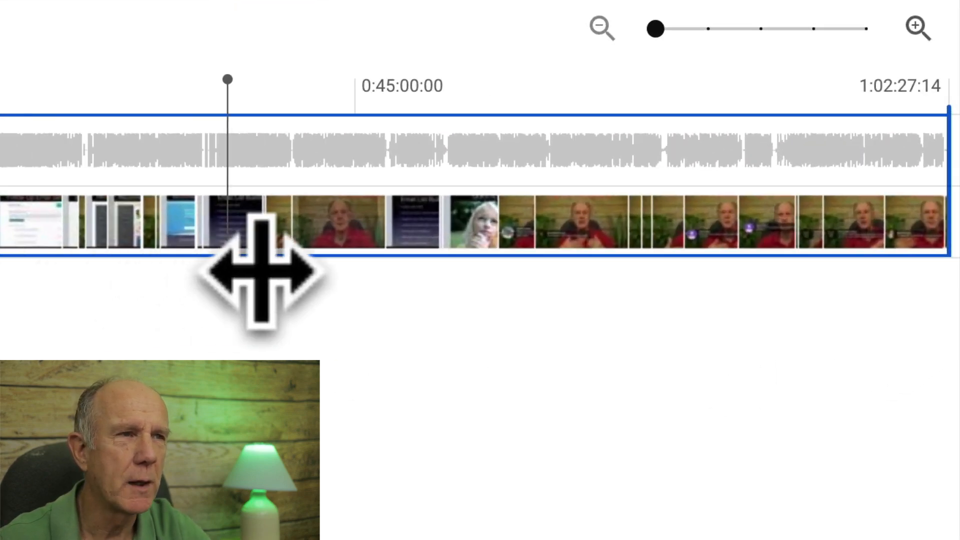
{"action": "left_click_drag", "start_coordinate": [523, 270], "coordinate": [545, 265]}
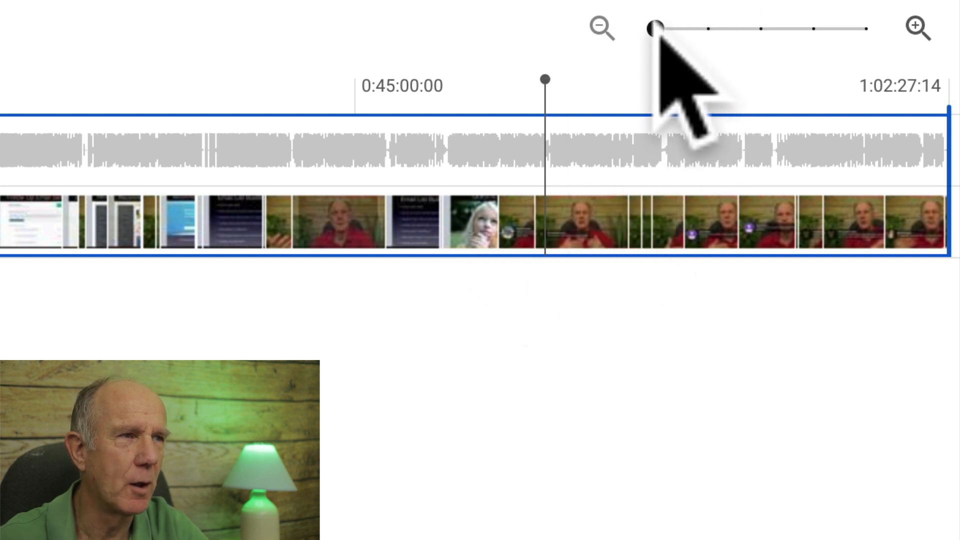
{"action": "left_click_drag", "start_coordinate": [655, 29], "coordinate": [760, 28]}
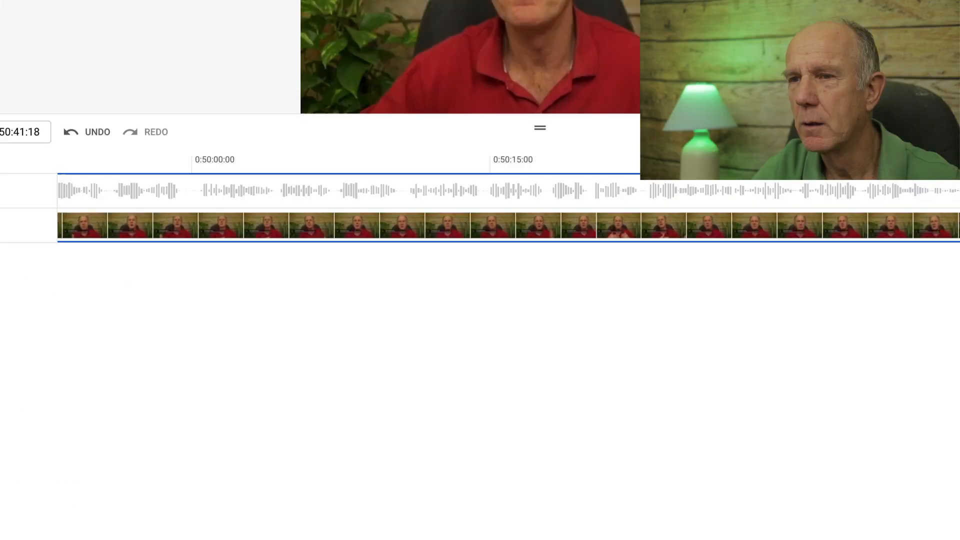
{"action": "left_click", "coordinate": [102, 500]}
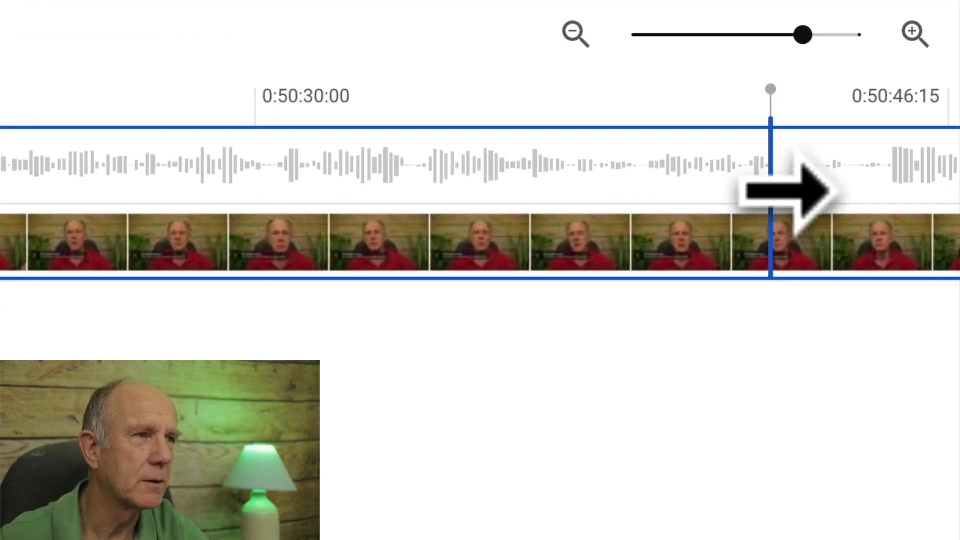
{"action": "left_click_drag", "start_coordinate": [792, 190], "coordinate": [845, 190]}
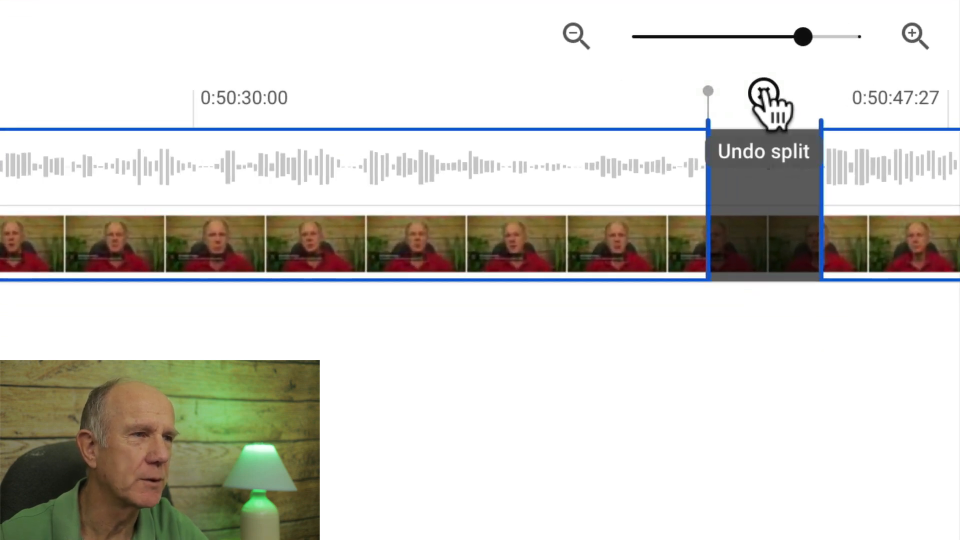
{"action": "left_click", "coordinate": [763, 95]}
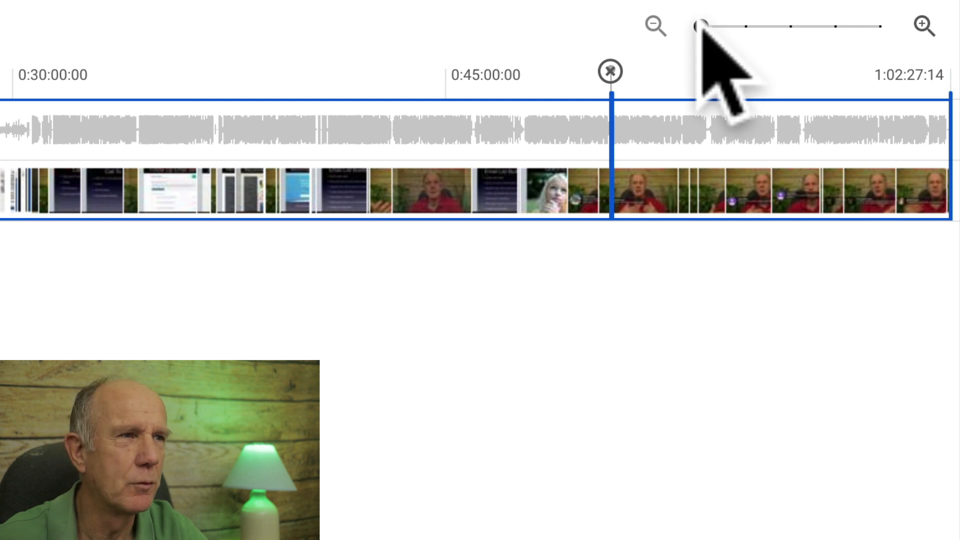
Split the video at 0:50:59:29 and cut out the short gap in the audio right after it.
{"action": "left_click_drag", "start_coordinate": [700, 26], "coordinate": [836, 26]}
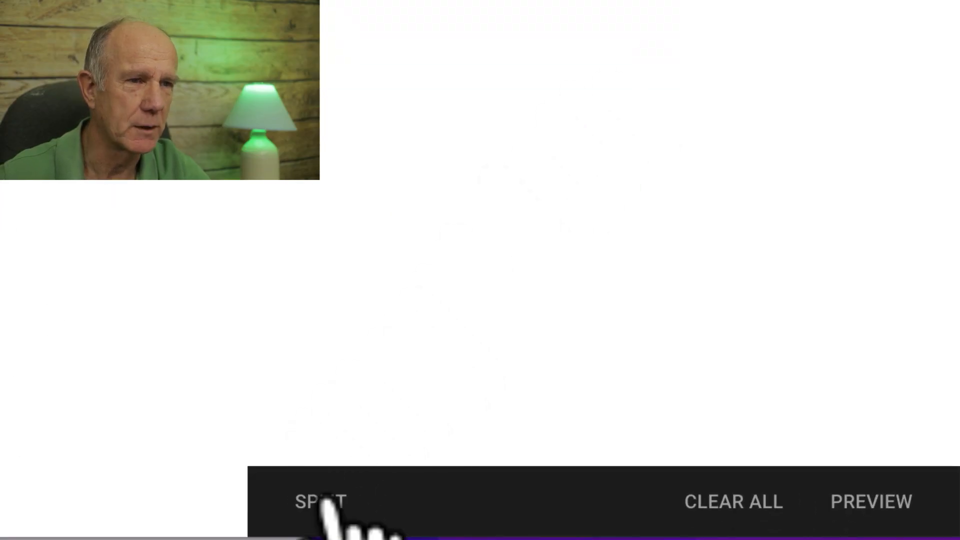
{"action": "left_click", "coordinate": [318, 502]}
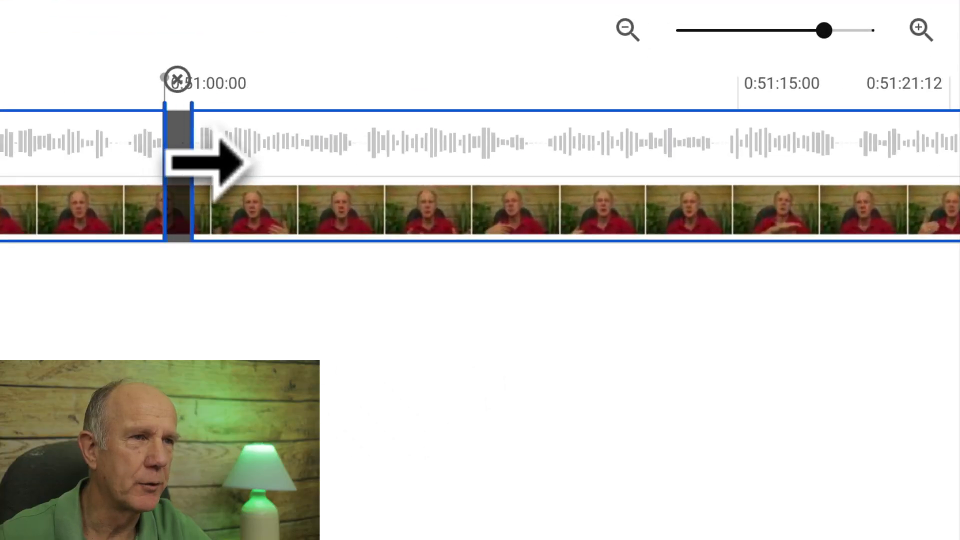
{"action": "left_click_drag", "start_coordinate": [204, 162], "coordinate": [208, 161]}
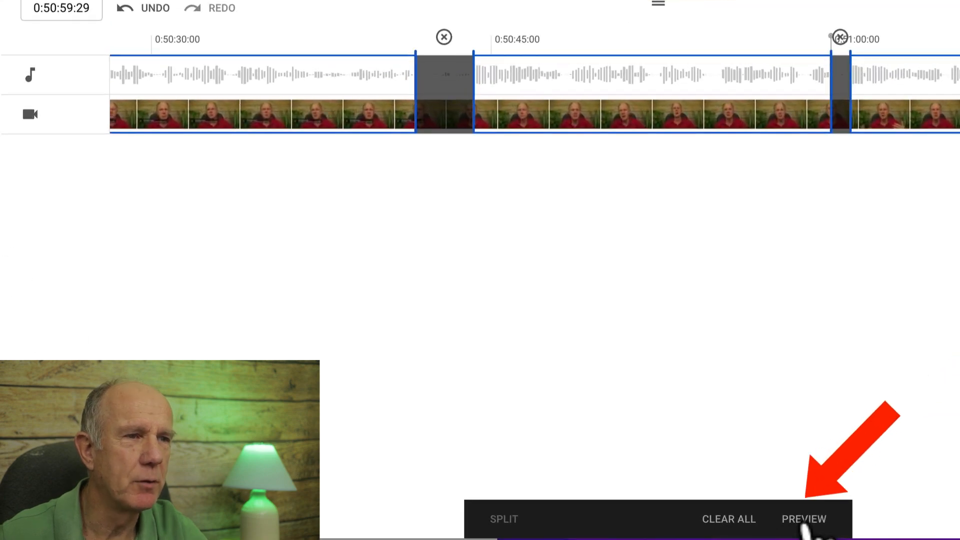
Preview the trimmed video by playing across the cut near 0:51:00:00.
{"action": "left_click", "coordinate": [804, 522]}
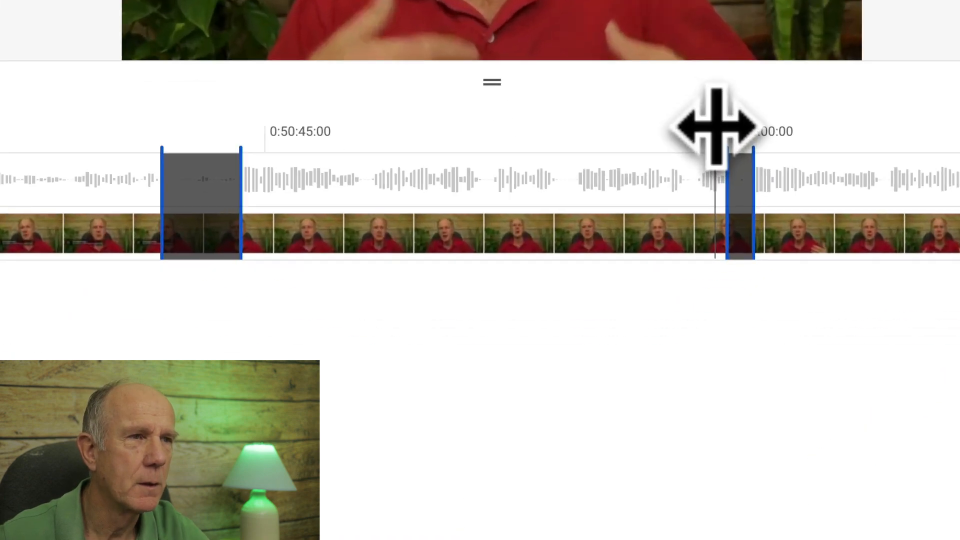
{"action": "left_click_drag", "start_coordinate": [823, 38], "coordinate": [826, 35]}
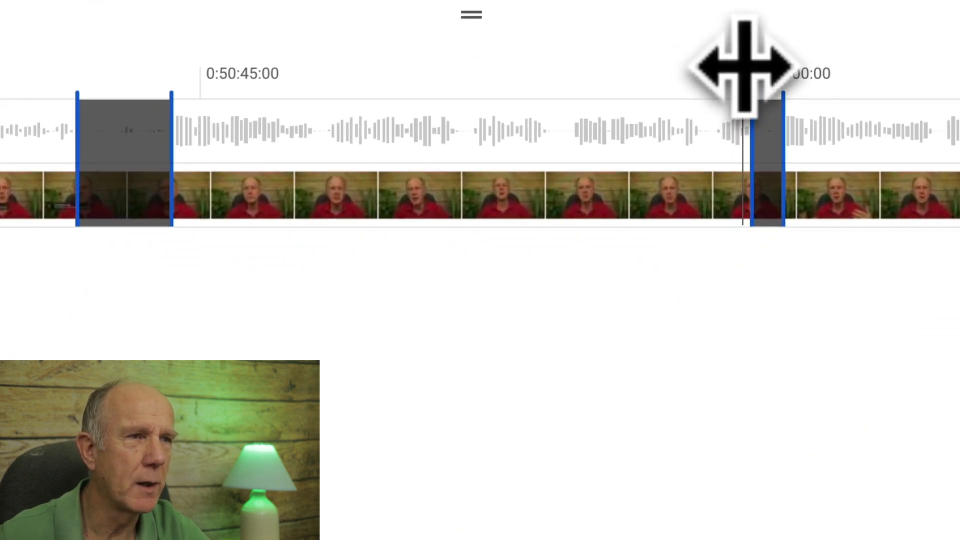
{"action": "left_click_drag", "start_coordinate": [744, 65], "coordinate": [744, 66]}
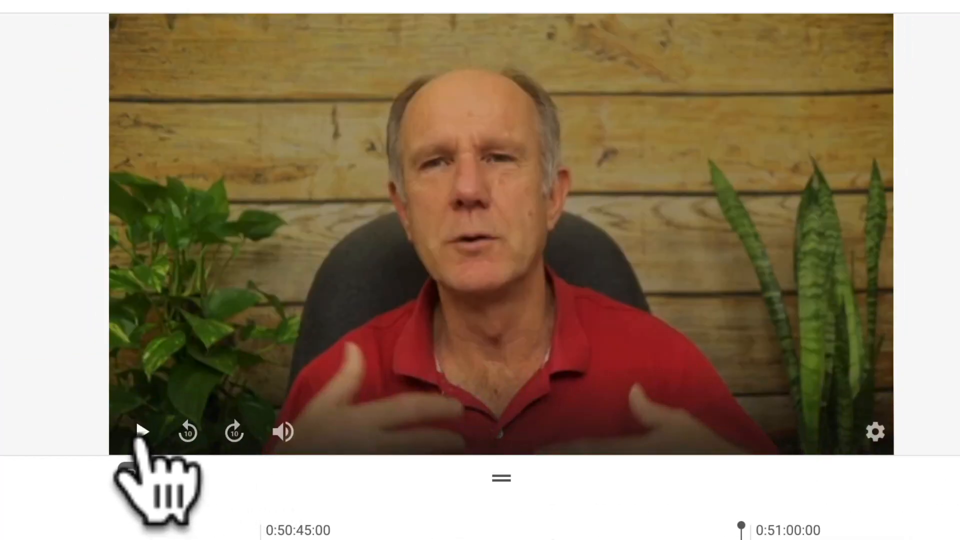
{"action": "left_click", "coordinate": [142, 433]}
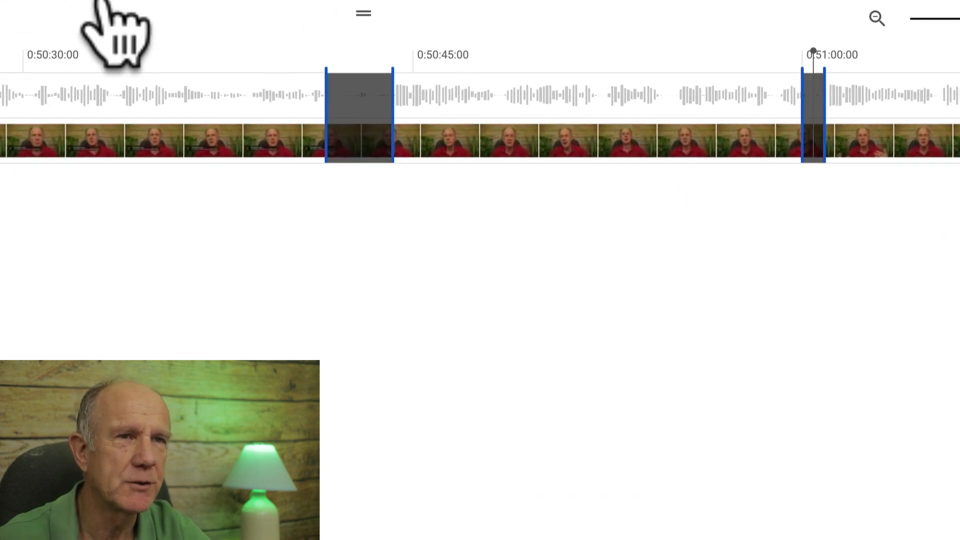
Remove the cut near 0:51:00:00 and save the trimmed video with the 0:50:41:18 cut kept.
{"action": "left_click", "coordinate": [161, 26]}
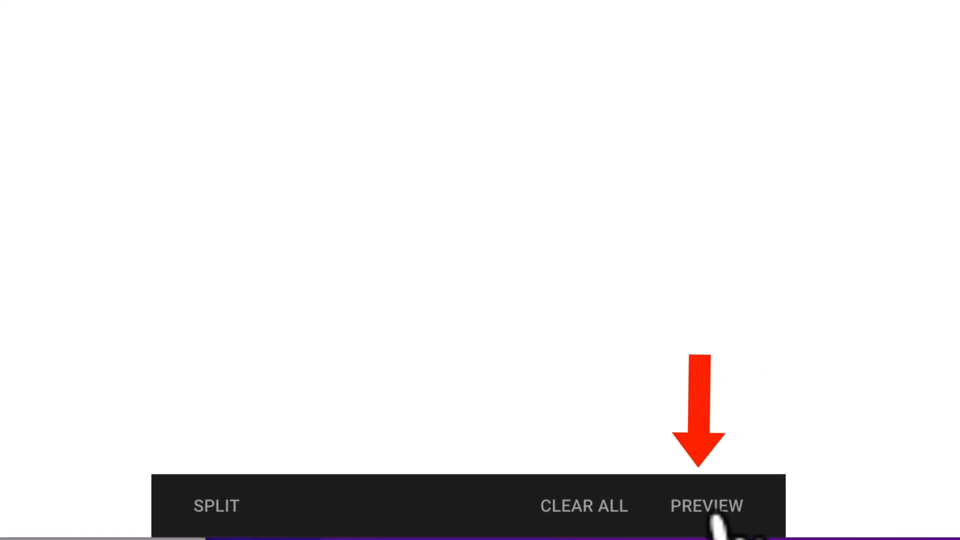
{"action": "left_click", "coordinate": [716, 507]}
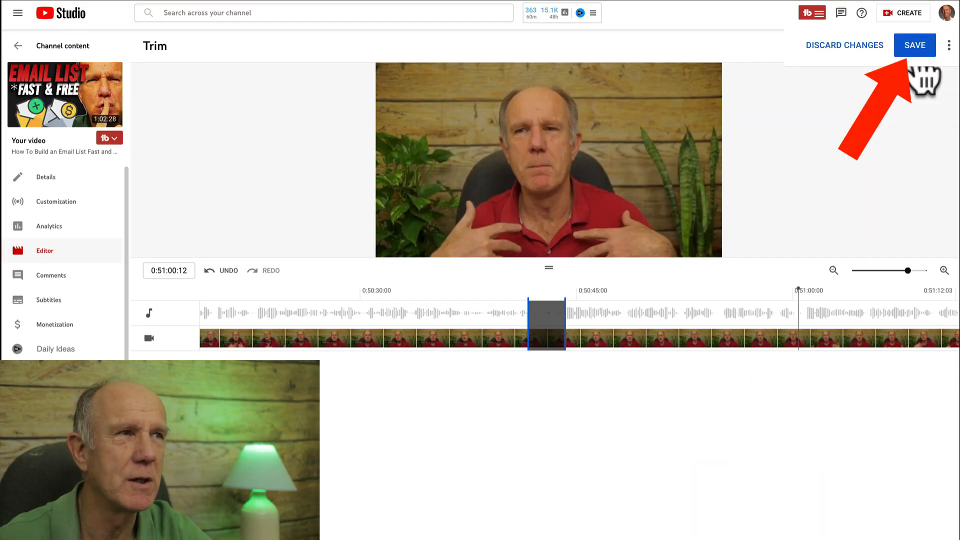
{"action": "left_click", "coordinate": [915, 53]}
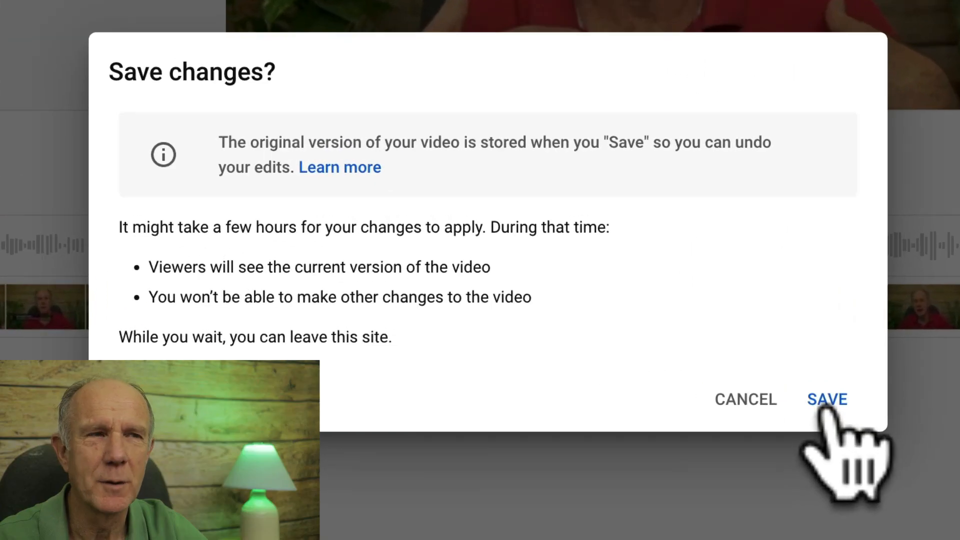
{"action": "left_click", "coordinate": [664, 383]}
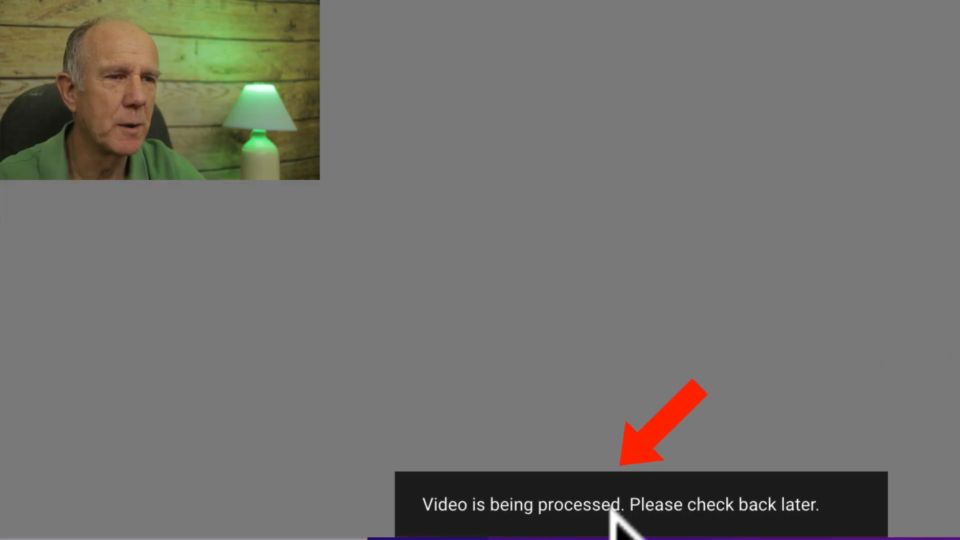